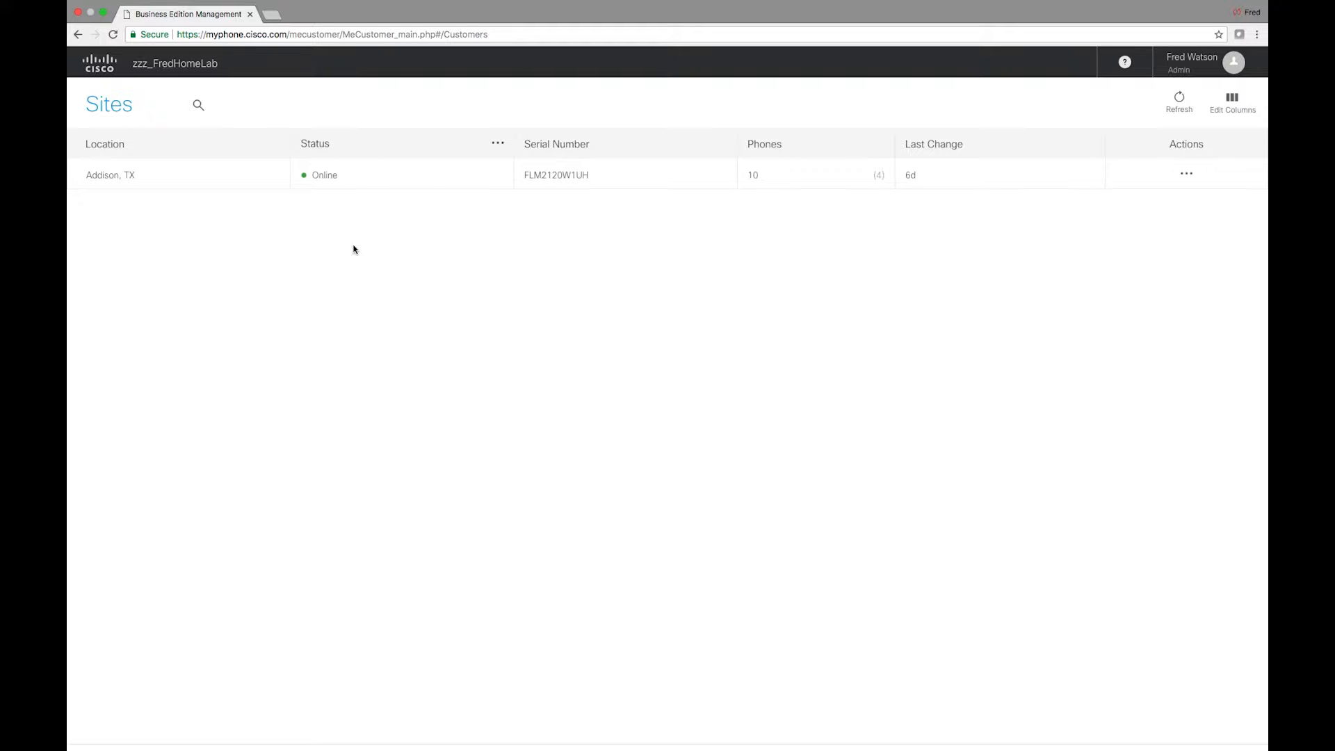
From the Addison, TX site's Manage Site extensions list, start a new extension
{"action": "left_click", "coordinate": [1187, 175]}
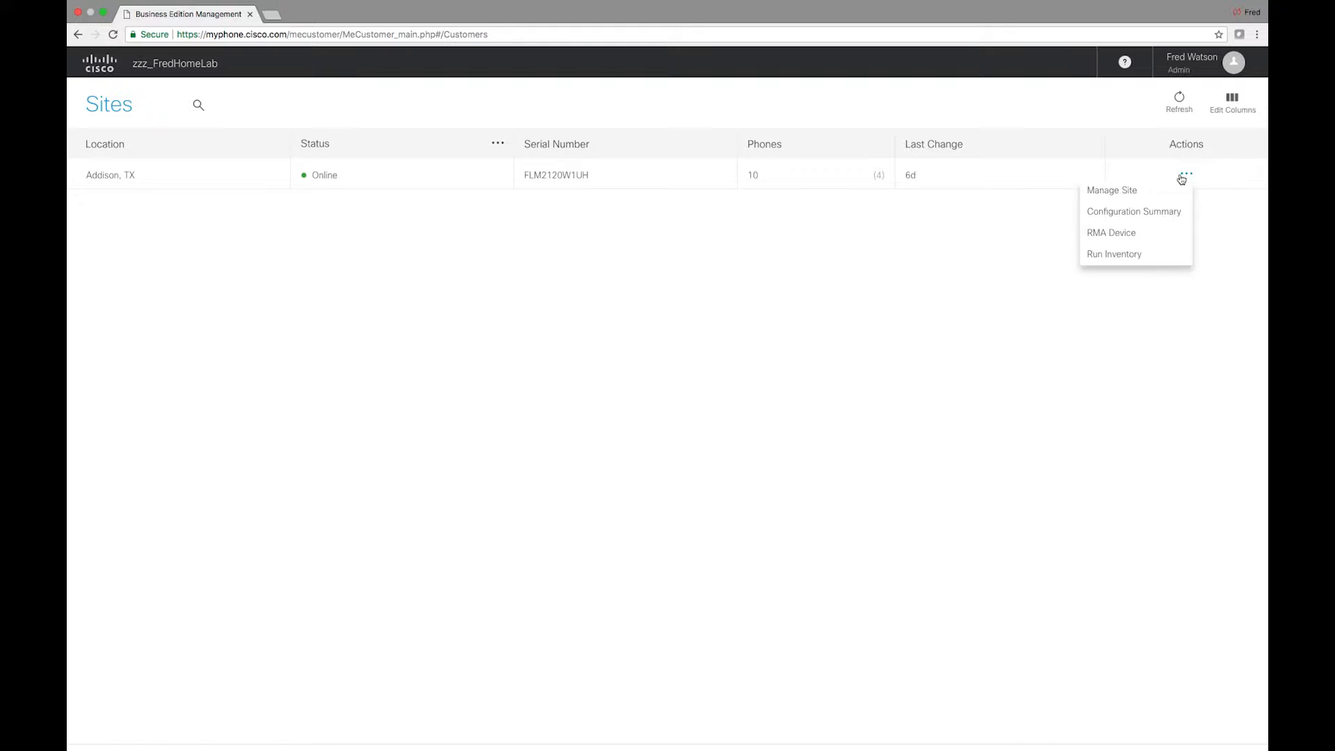
{"action": "left_click", "coordinate": [1131, 195]}
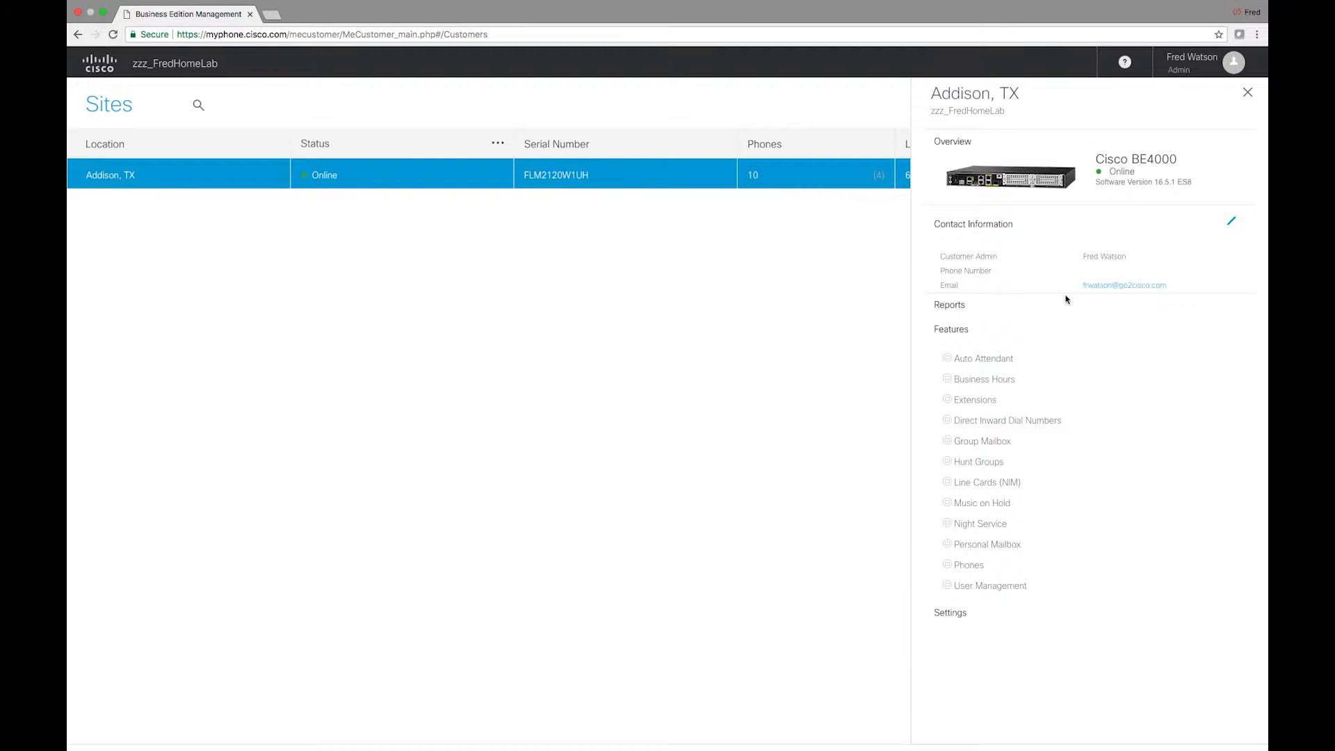
{"action": "left_click", "coordinate": [985, 407]}
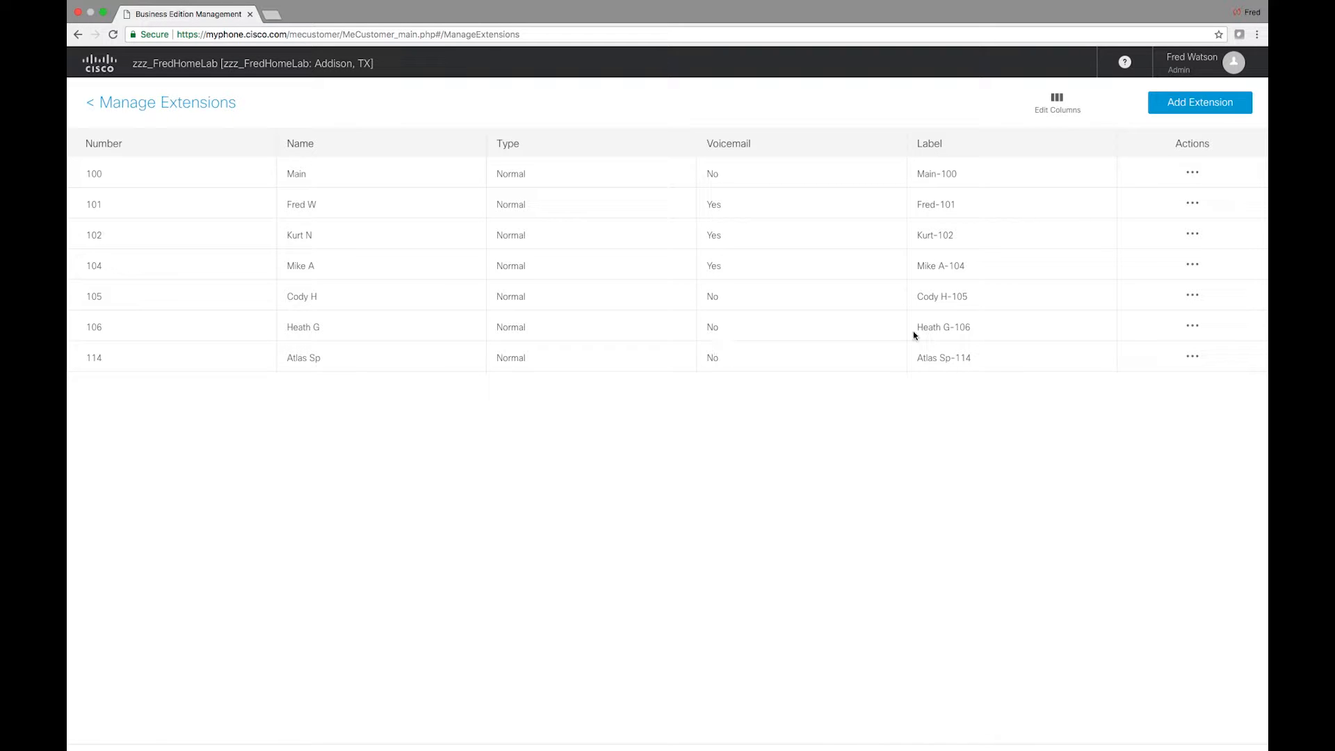
{"action": "left_click", "coordinate": [1188, 105]}
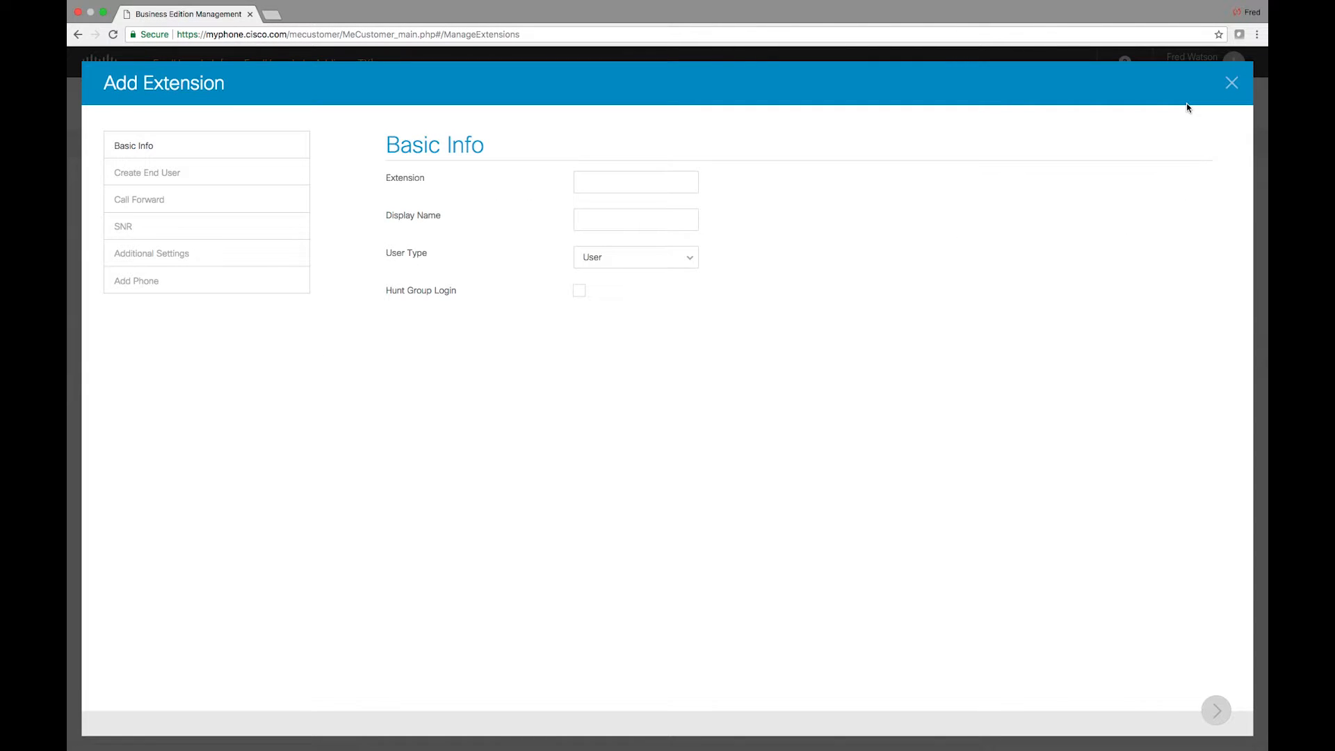
Enter extension 900 and display name Demo Ext, keep user type User, and enable Hunt Group Login
{"action": "left_click", "coordinate": [611, 185]}
{"action": "type", "text": "900"}
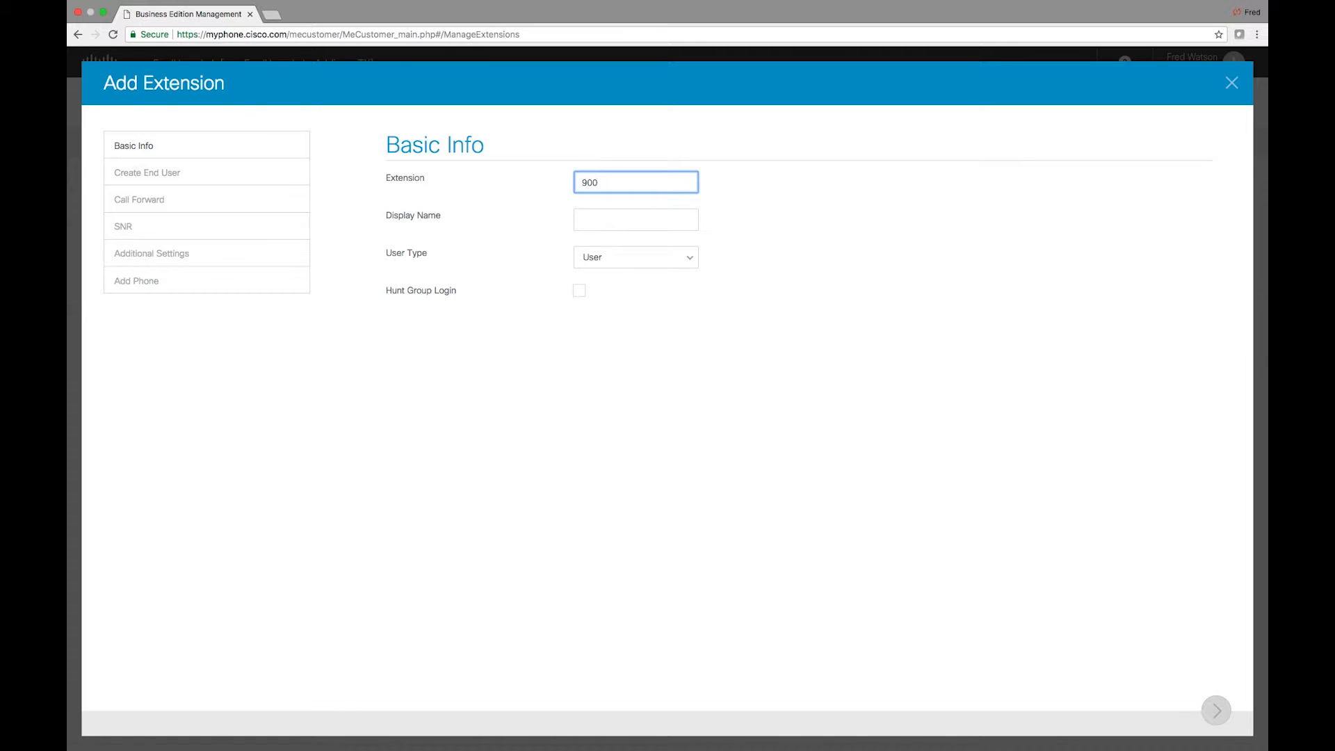
{"action": "left_click", "coordinate": [599, 220]}
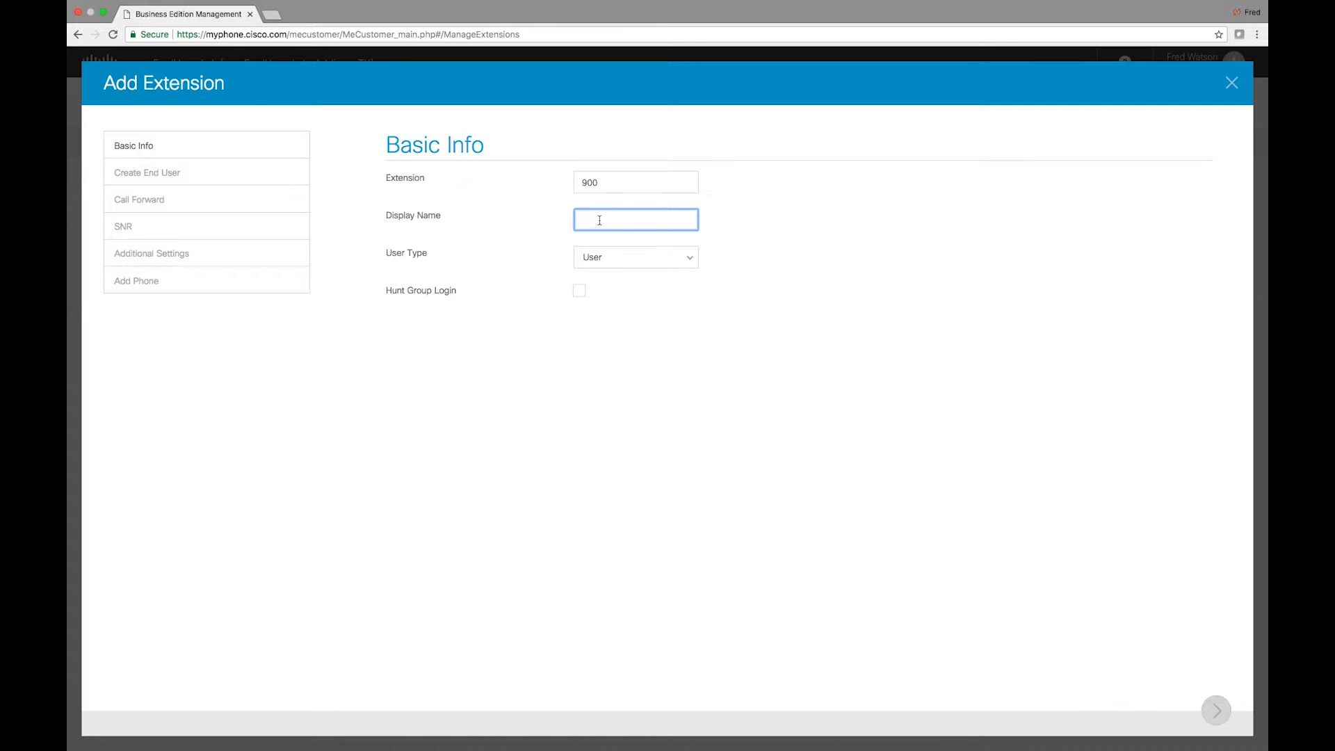
{"action": "type", "text": "Demo Ext"}
{"action": "left_click", "coordinate": [586, 298]}
{"action": "left_click", "coordinate": [635, 265]}
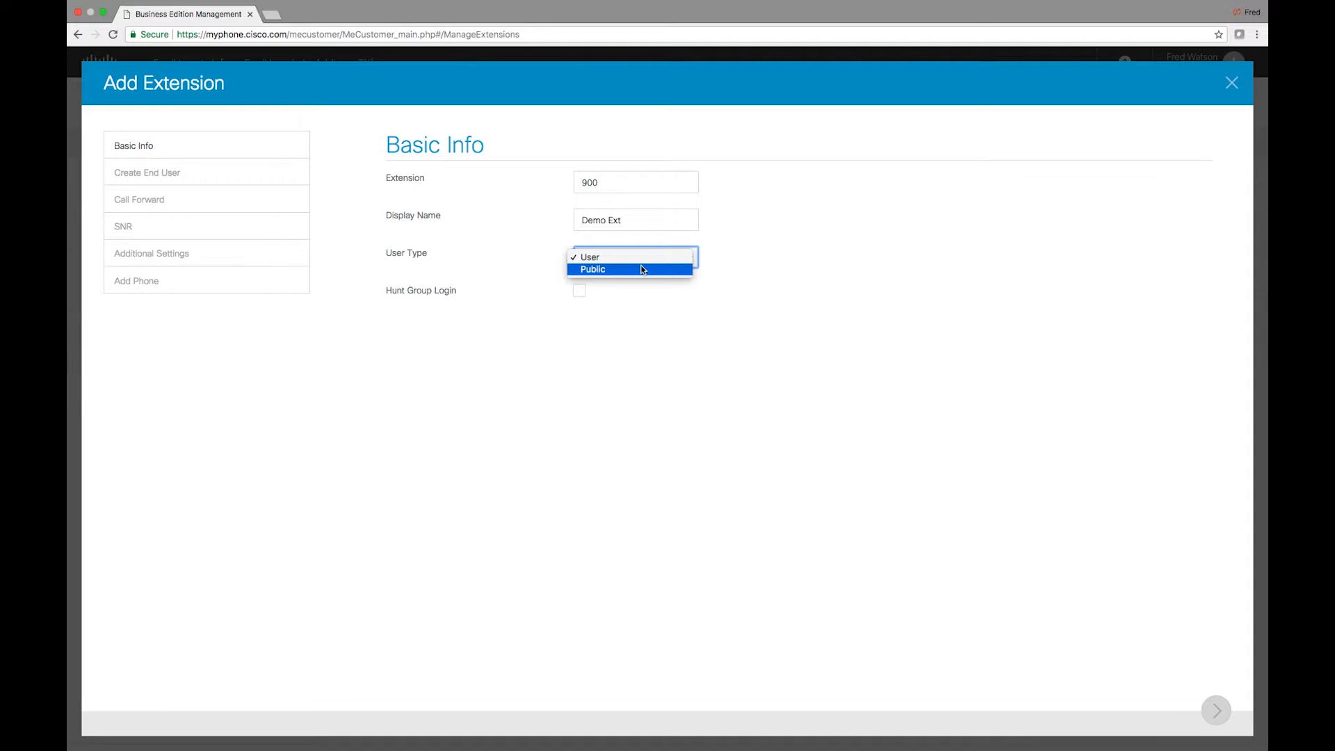
{"action": "left_click", "coordinate": [641, 257]}
{"action": "left_click", "coordinate": [579, 291]}
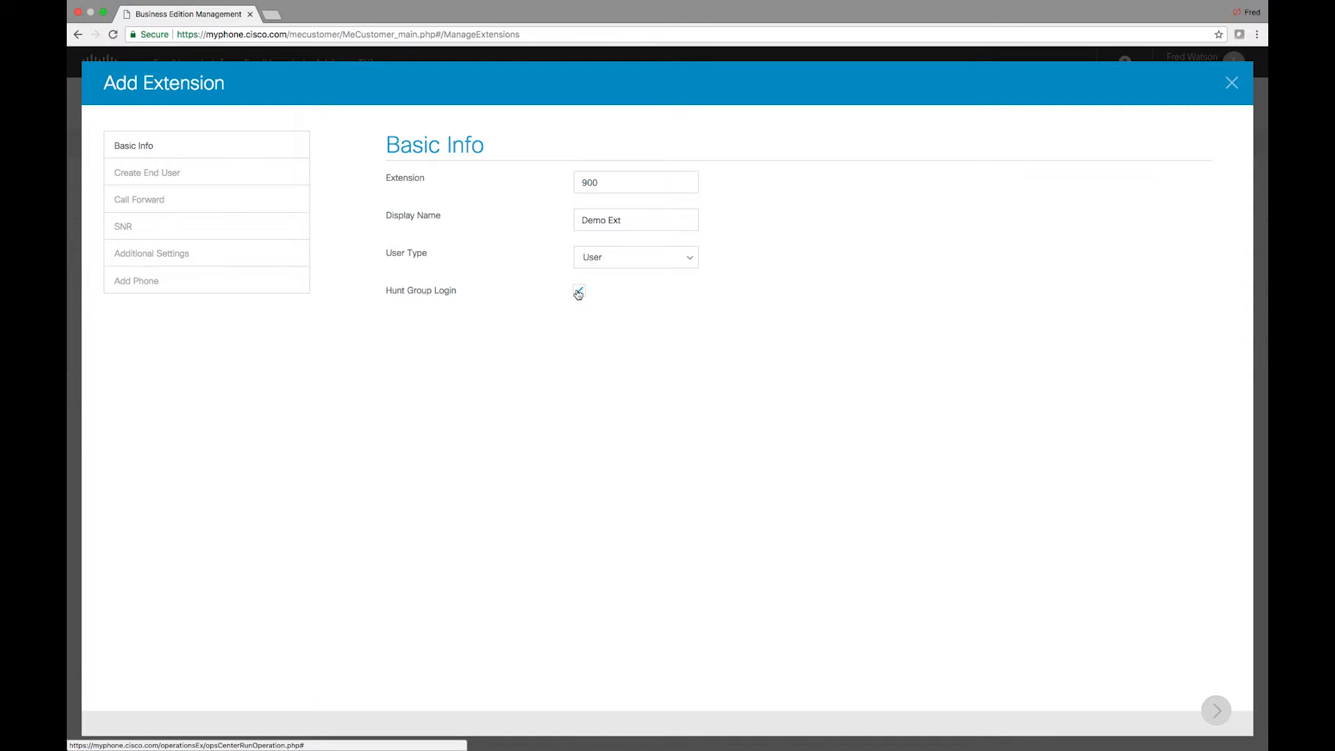
Enter end user first name Demo, last name Ext and the user's e-mail, with voicemail enabled
{"action": "left_click", "coordinate": [1216, 710]}
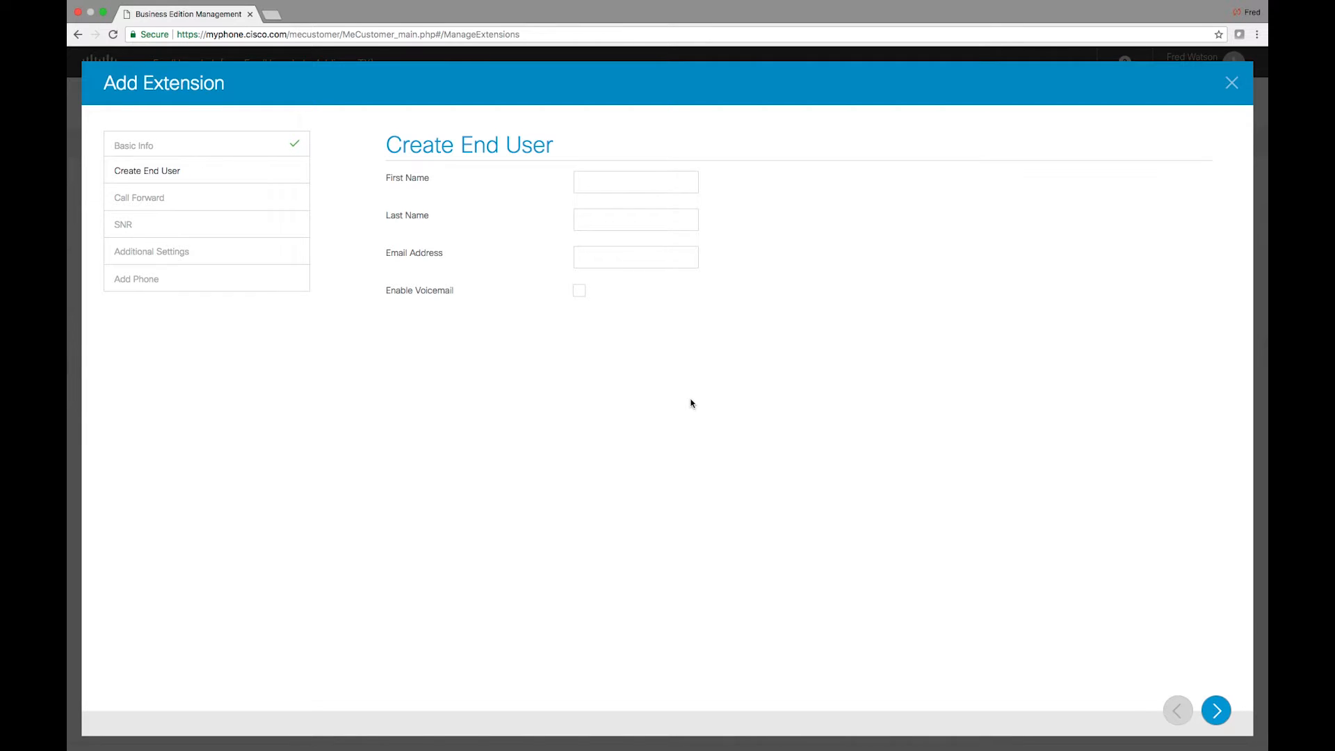
{"action": "left_click", "coordinate": [617, 181]}
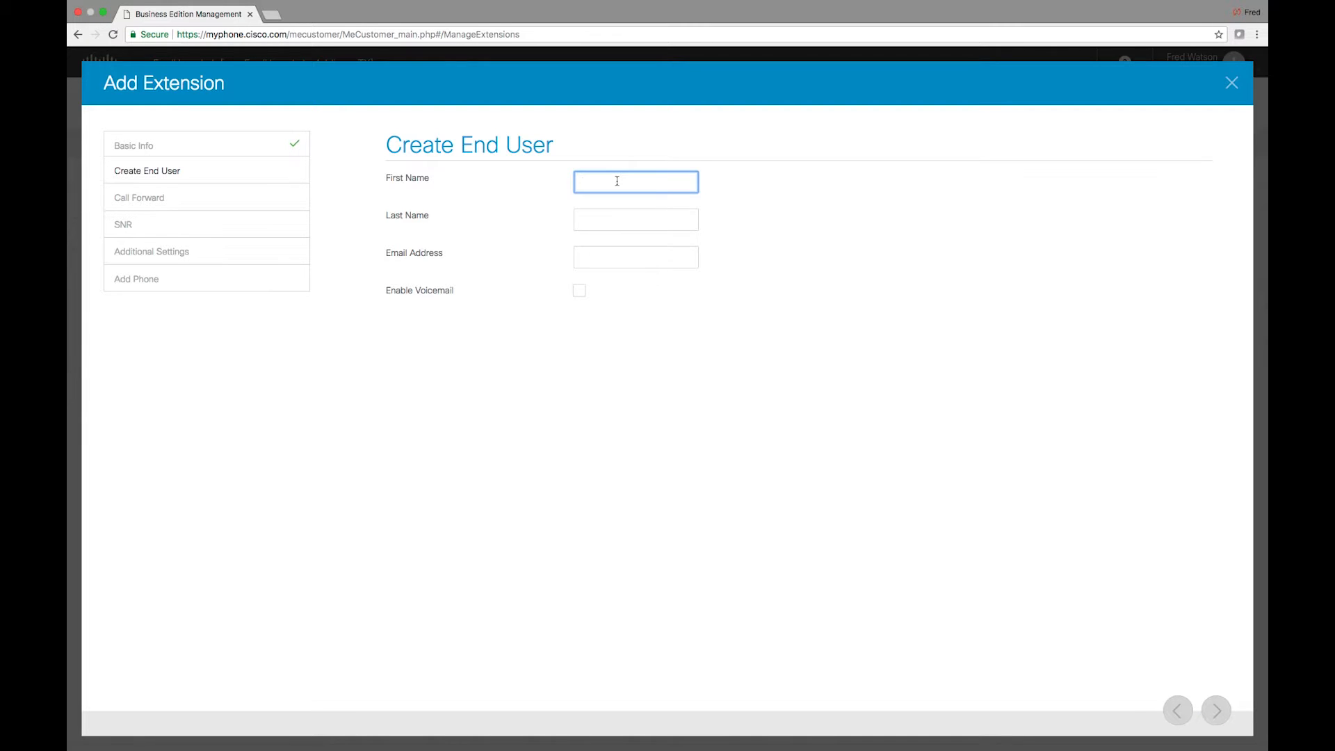
{"action": "type", "text": "Demo"}
{"action": "key", "text": "Tab"}
{"action": "type", "text": "Ext"}
{"action": "key", "text": "Tab"}
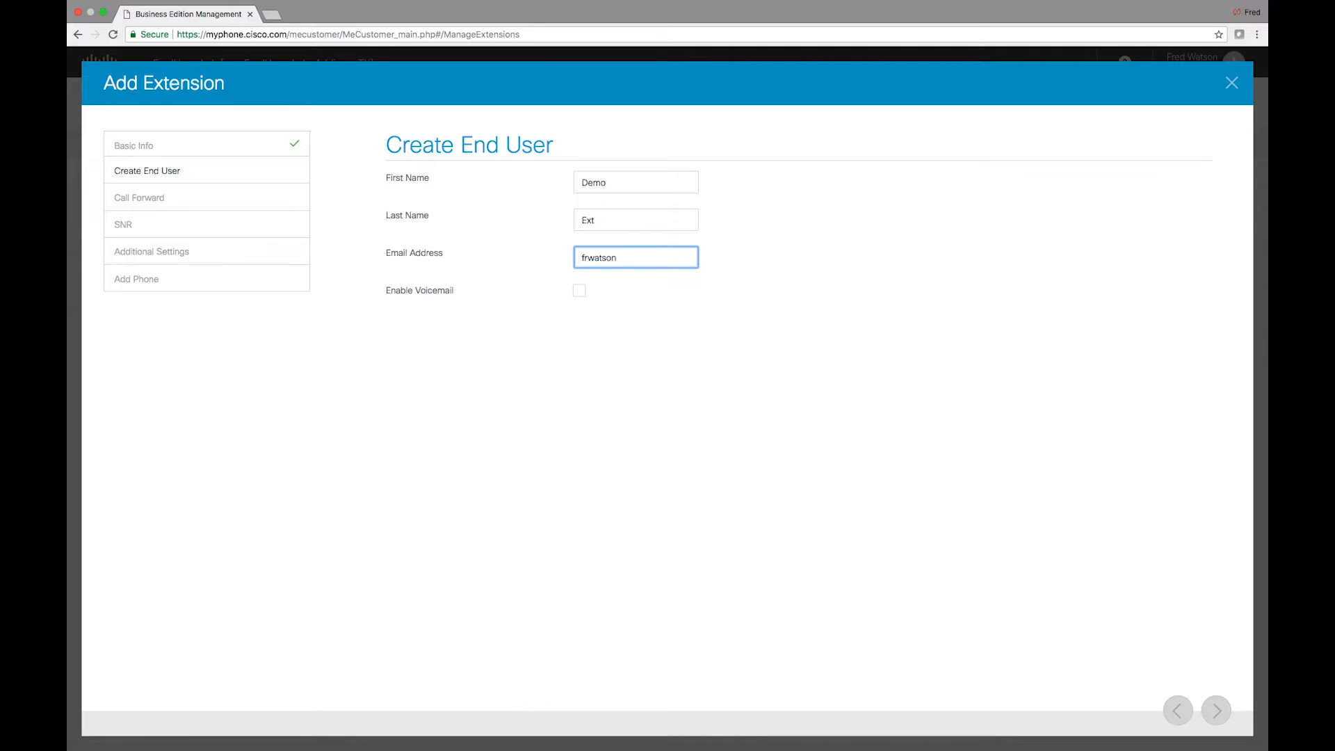
{"action": "left_click", "coordinate": [577, 291]}
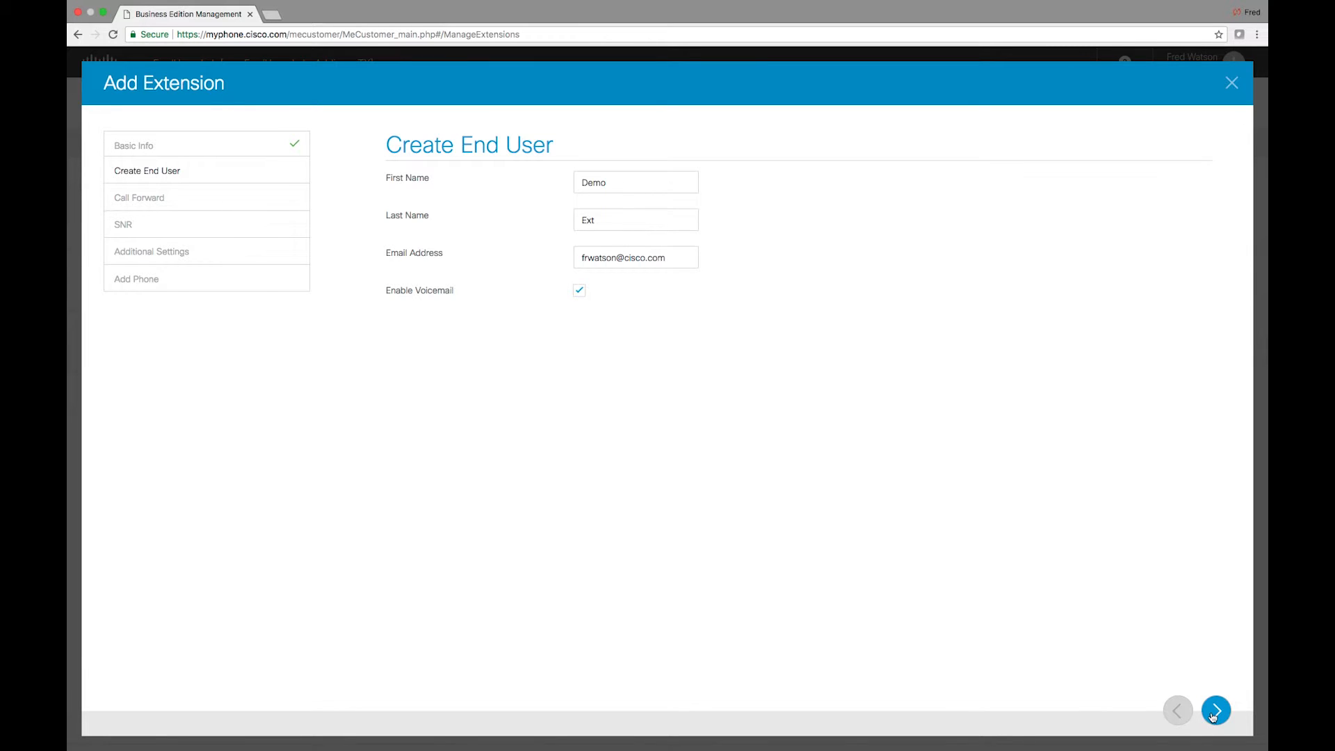
{"action": "left_click", "coordinate": [1213, 714]}
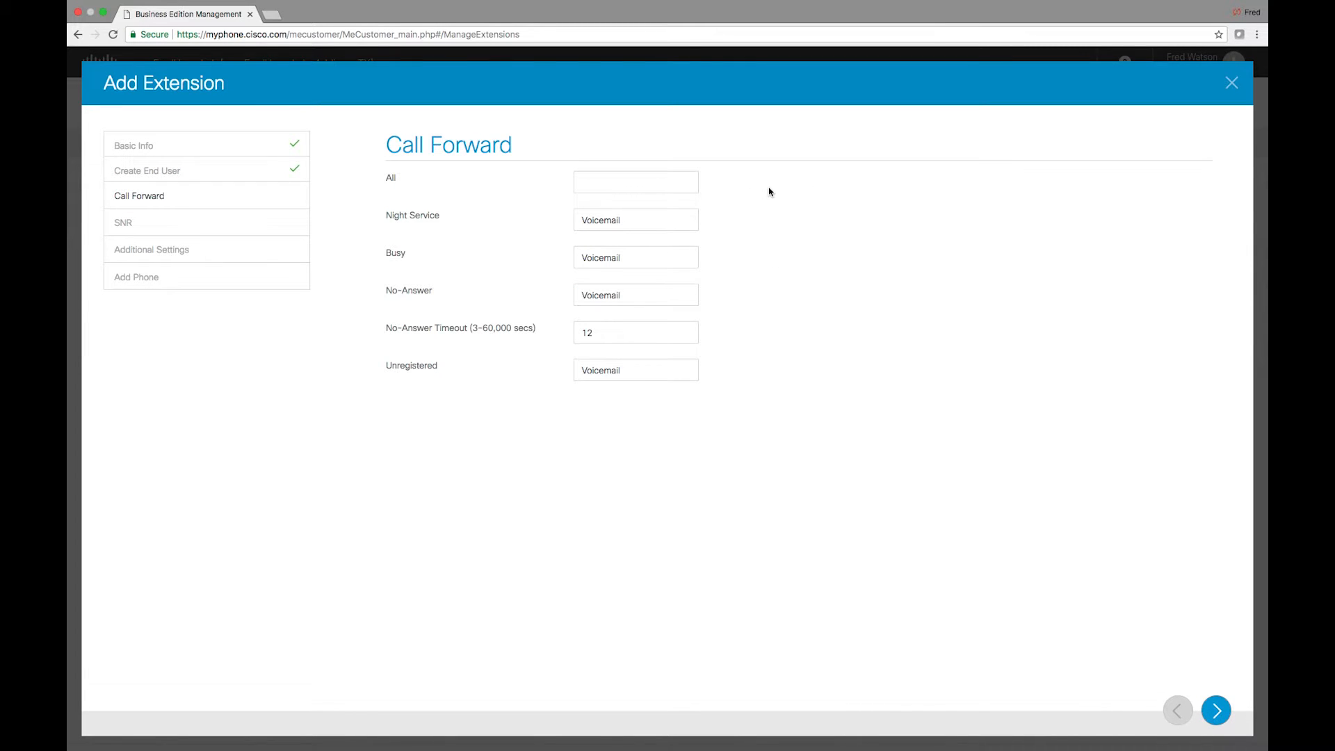
Replace Voicemail with 70300 as the Night Service forwarding destination
{"action": "left_click", "coordinate": [625, 188]}
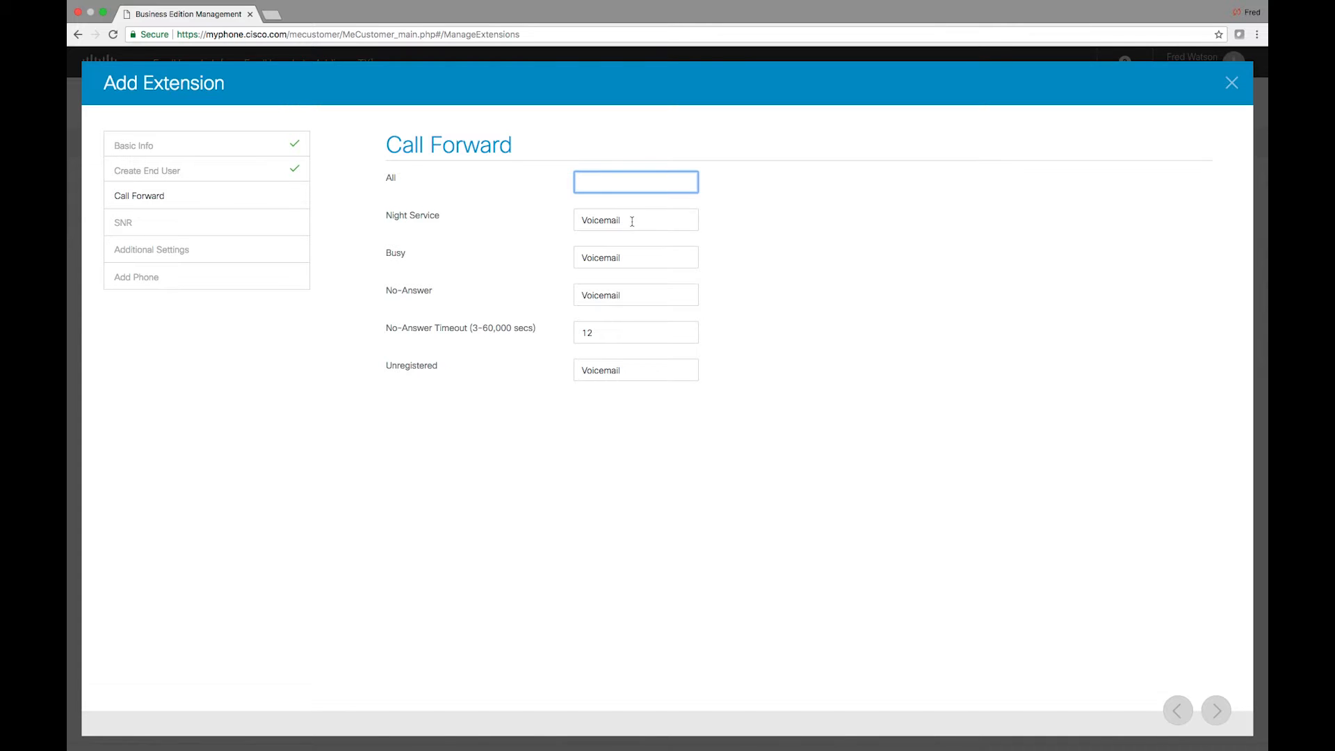
{"action": "left_click", "coordinate": [632, 221]}
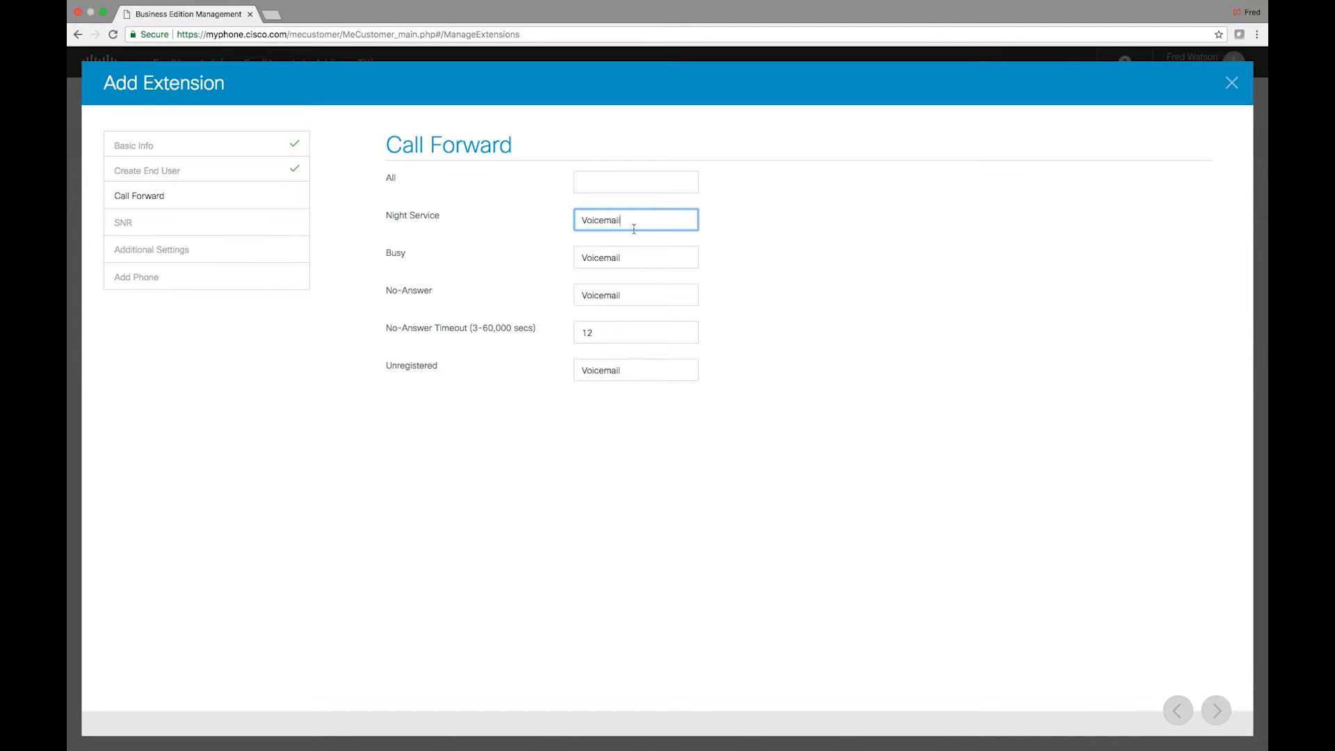
{"action": "key", "text": "BackSpace"}
{"action": "key", "text": "BackSpace"}
{"action": "key", "text": "BackSpace"}
{"action": "key", "text": "BackSpace"}
{"action": "key", "text": "BackSpace"}
{"action": "key", "text": "BackSpace"}
{"action": "type", "text": "70300"}
{"action": "key", "text": "BackSpace"}
{"action": "key", "text": "BackSpace"}
{"action": "key", "text": "BackSpace"}
{"action": "key", "text": "BackSpace"}
{"action": "key", "text": "BackSpace"}
{"action": "key", "text": "BackSpace"}
{"action": "type", "text": "70300"}
Leave Enable SNR unchecked on the SNR step after briefly turning it on
{"action": "left_click", "coordinate": [1212, 711]}
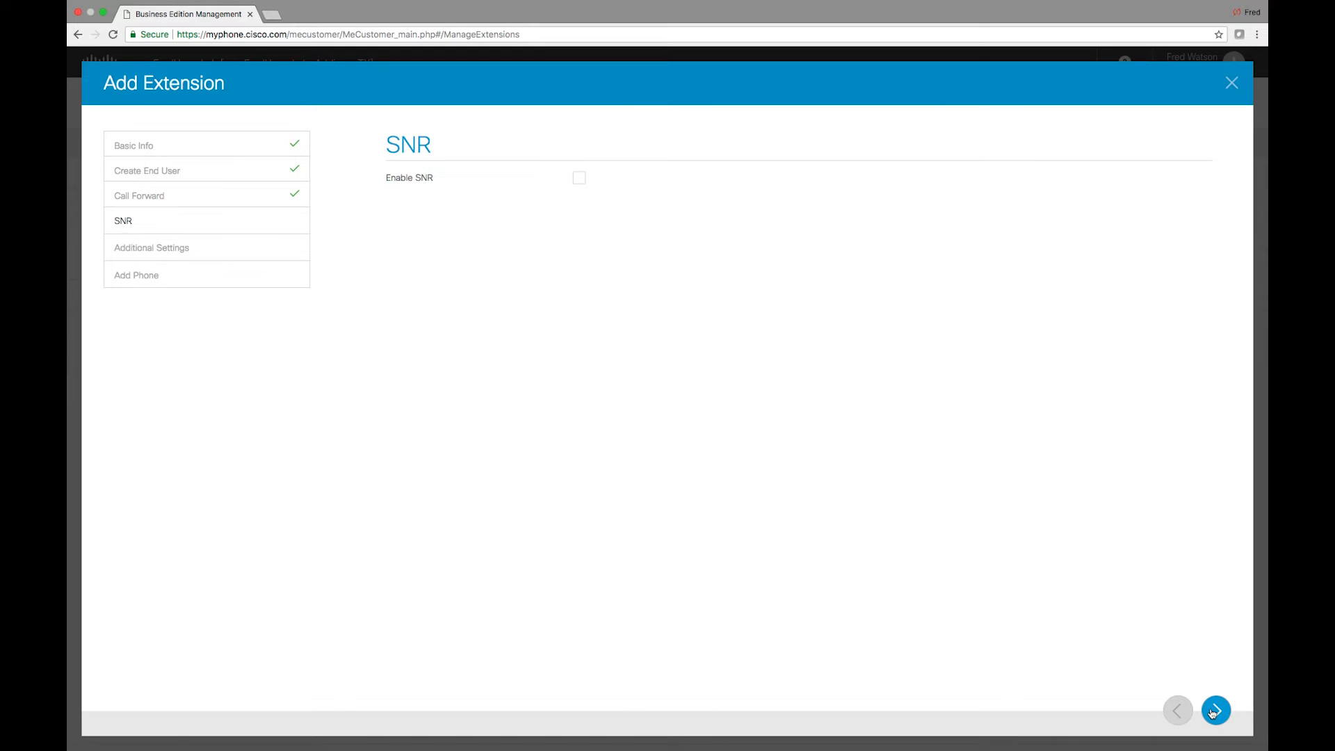
{"action": "left_click", "coordinate": [578, 182]}
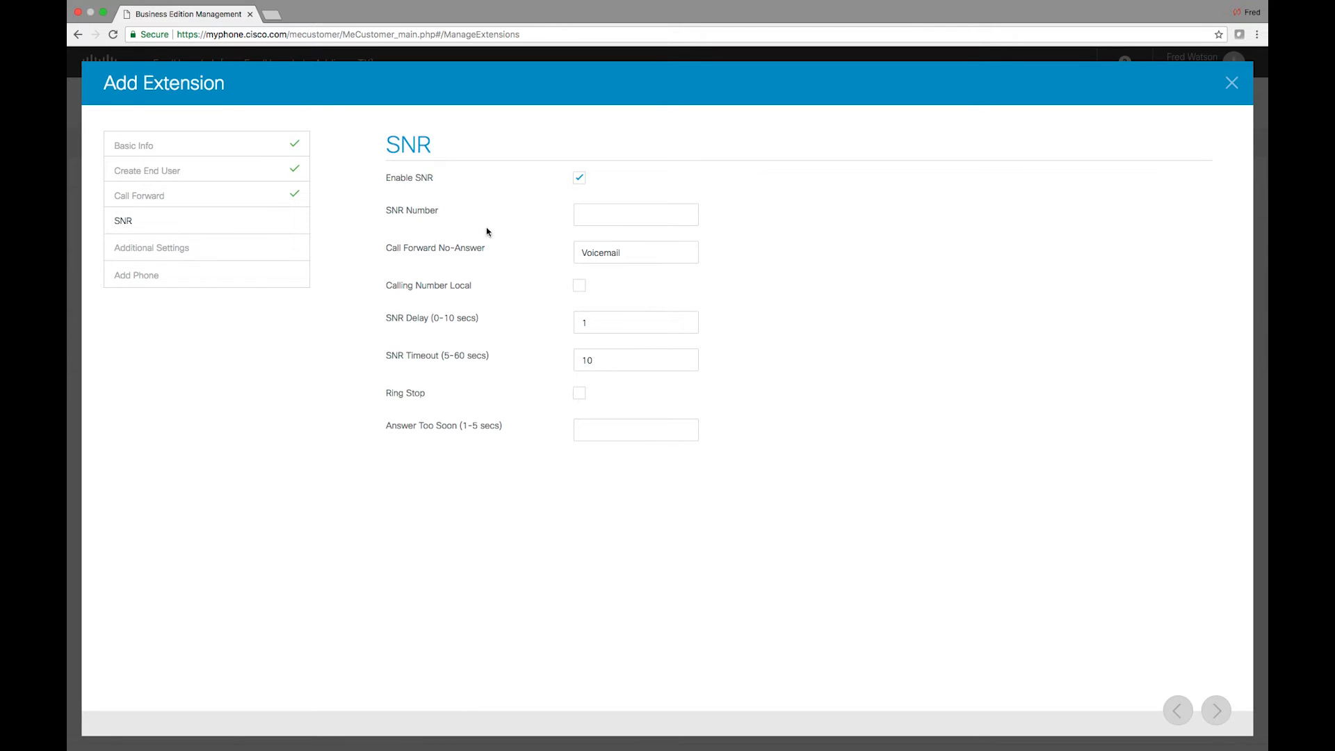
{"action": "left_click", "coordinate": [585, 214]}
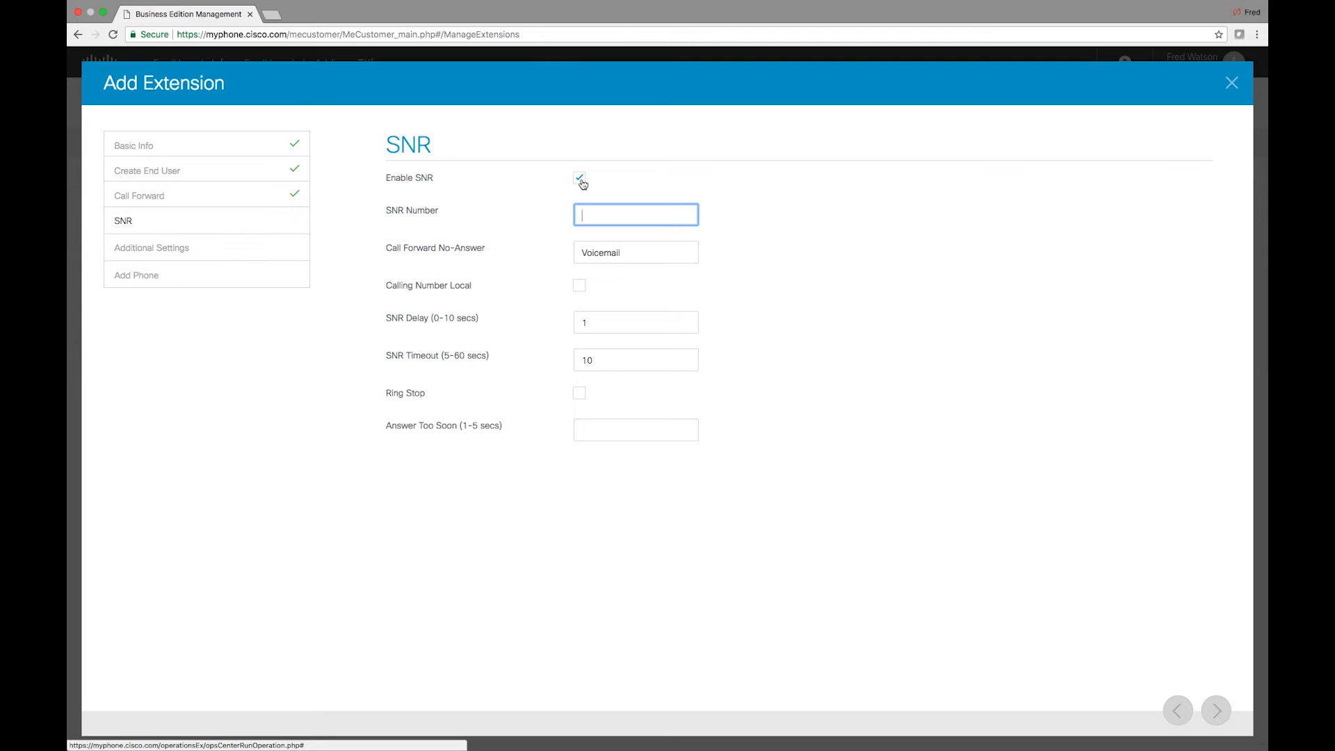
{"action": "left_click", "coordinate": [580, 179]}
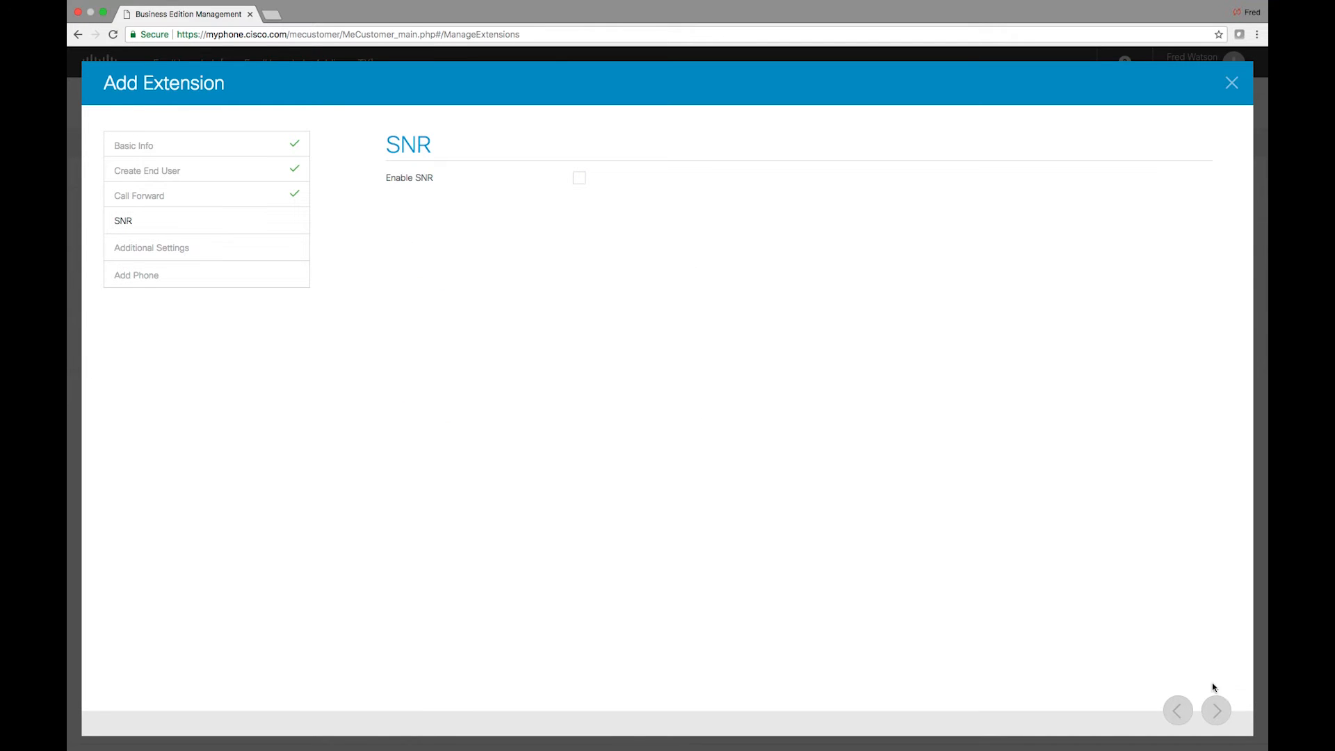
{"action": "left_click", "coordinate": [1215, 709]}
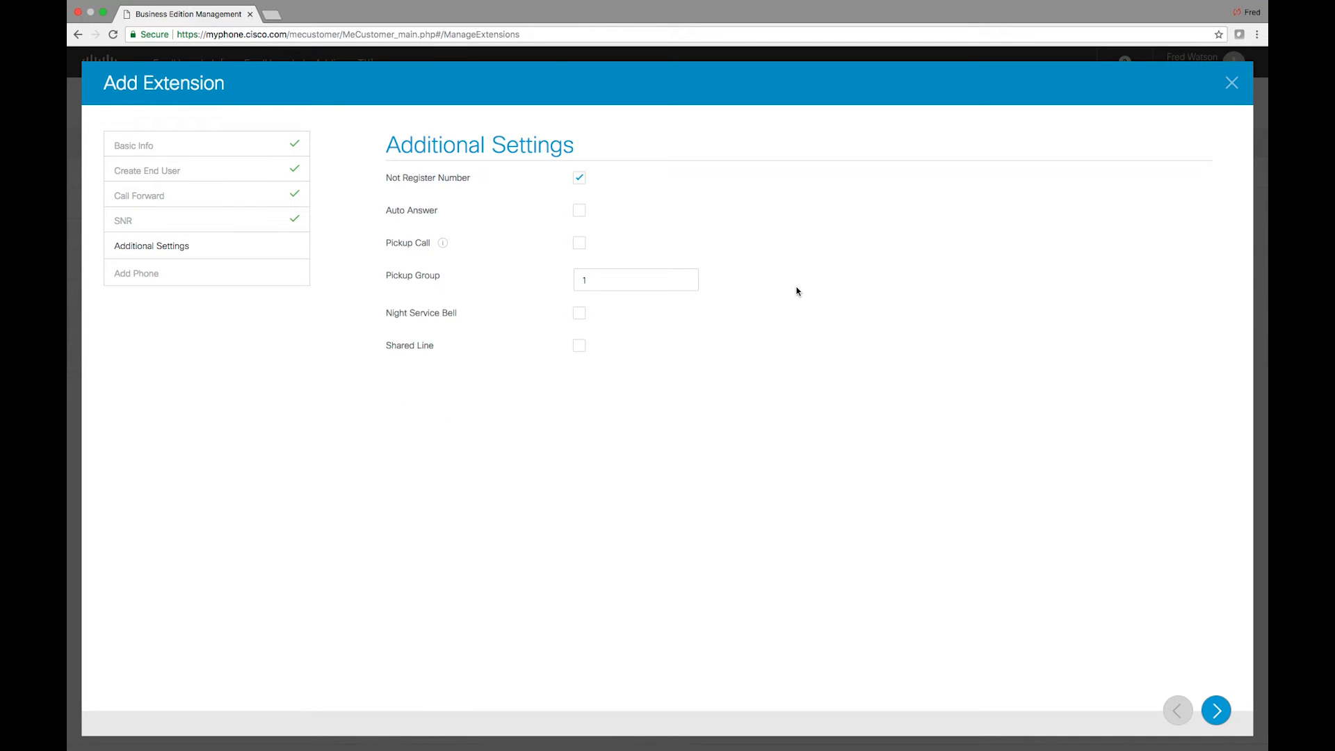
Check Night Service Bell, then revisit Call Forward and return to Additional Settings
{"action": "left_click", "coordinate": [579, 316]}
{"action": "left_click", "coordinate": [1176, 720]}
{"action": "left_click", "coordinate": [1176, 720]}
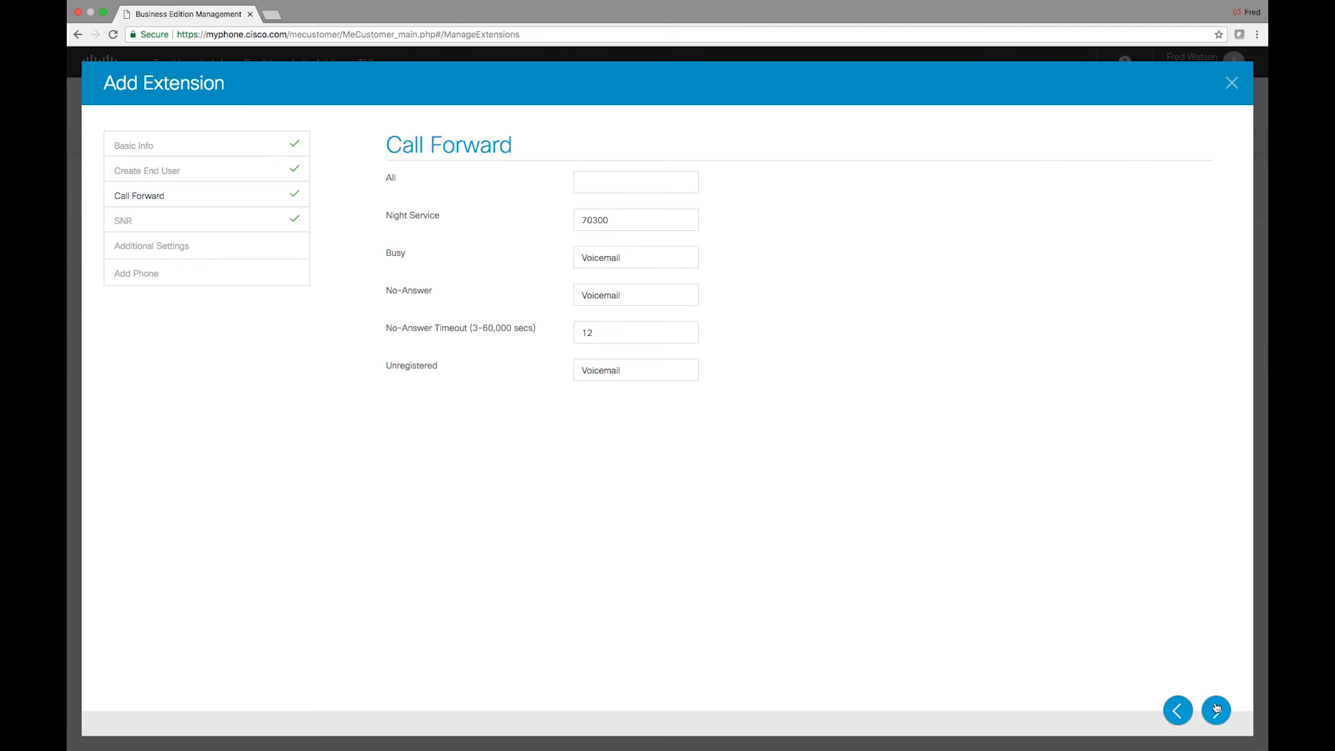
{"action": "left_click", "coordinate": [1218, 706]}
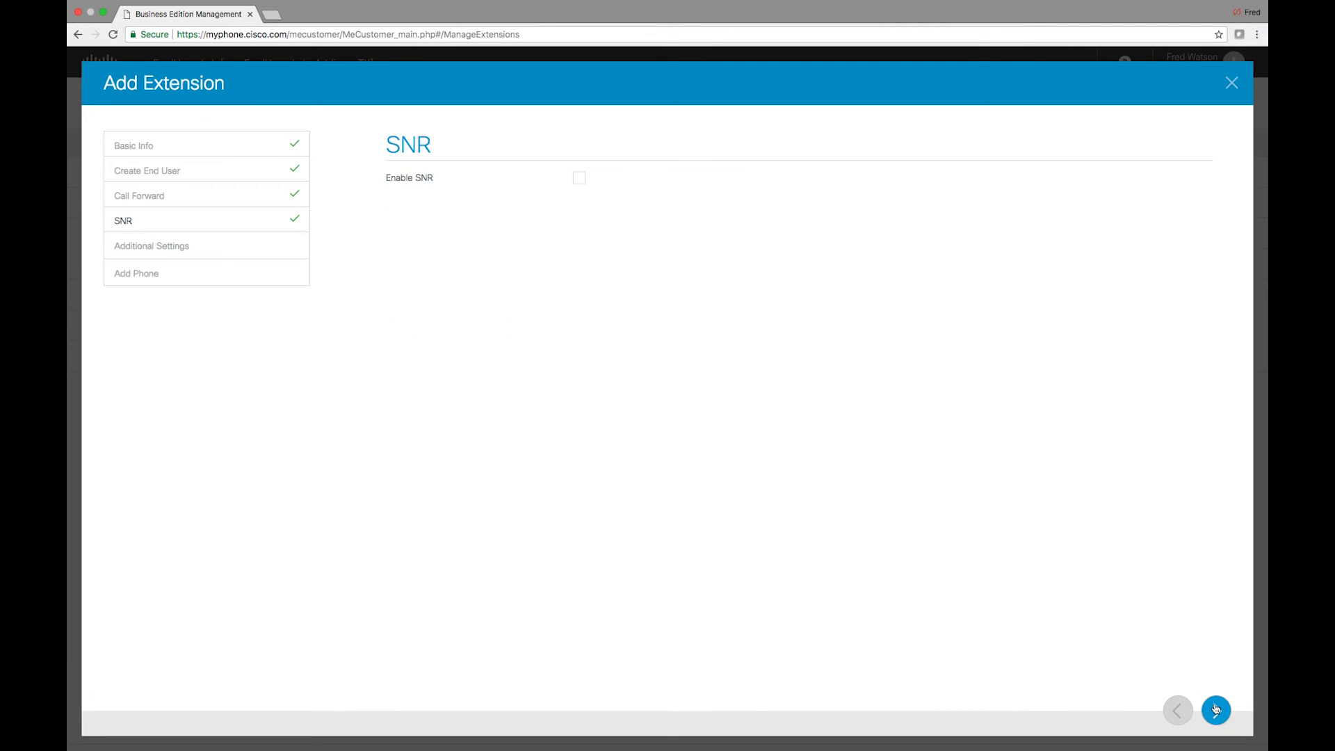
{"action": "left_click", "coordinate": [1215, 708]}
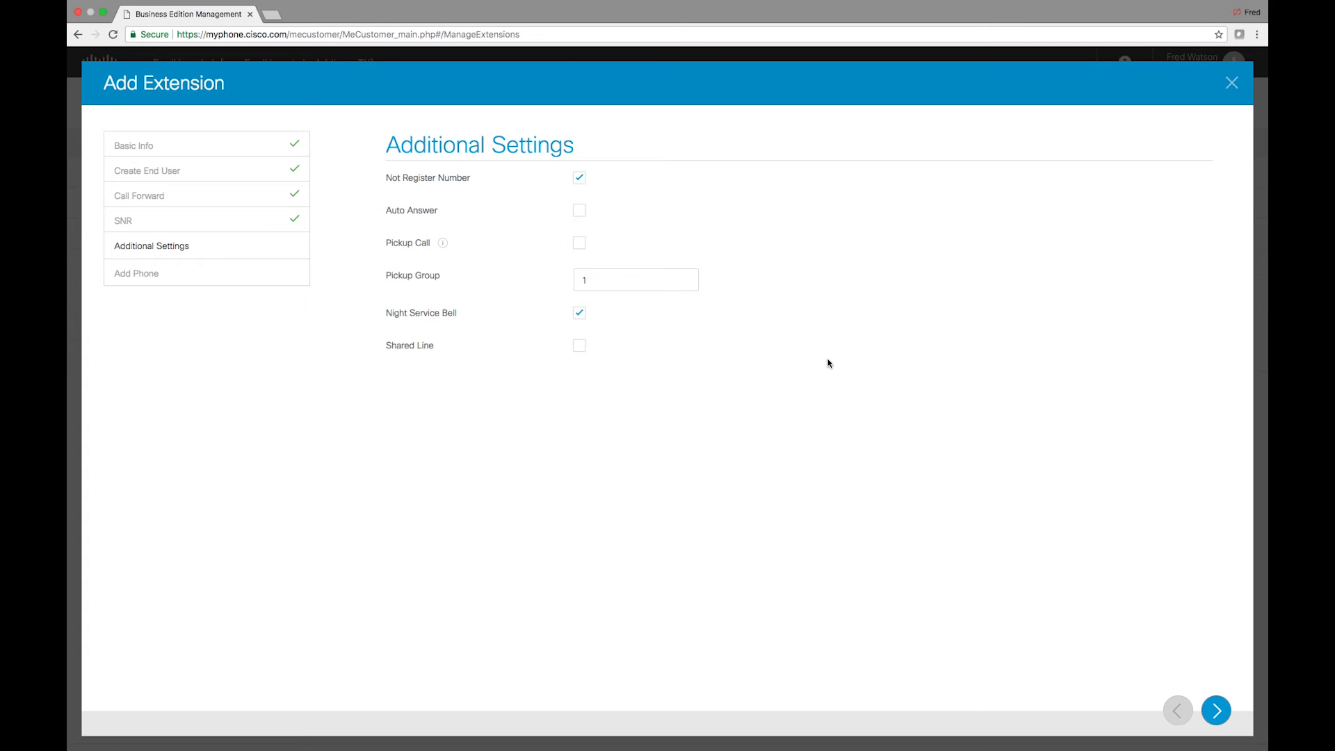
Enable Shared Line and set Max Calls (2-16) to 3
{"action": "left_click", "coordinate": [580, 346]}
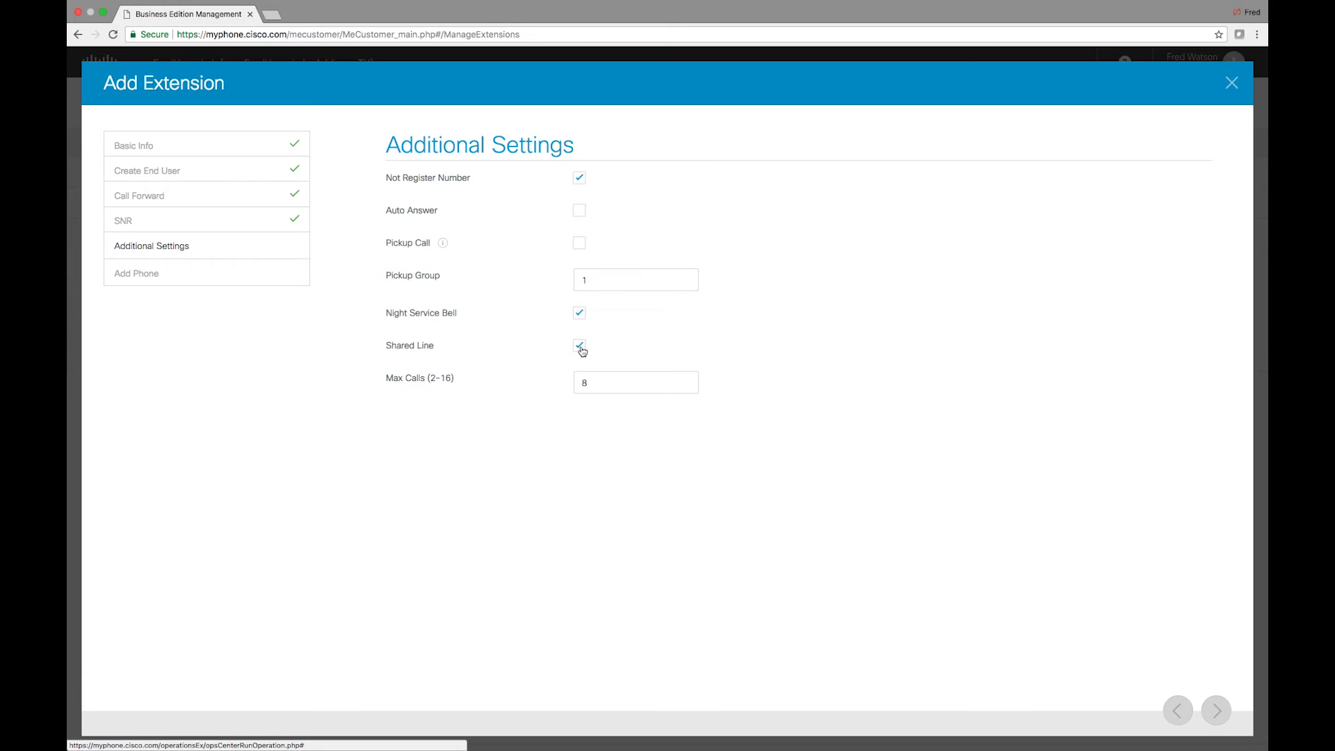
{"action": "left_click", "coordinate": [615, 379]}
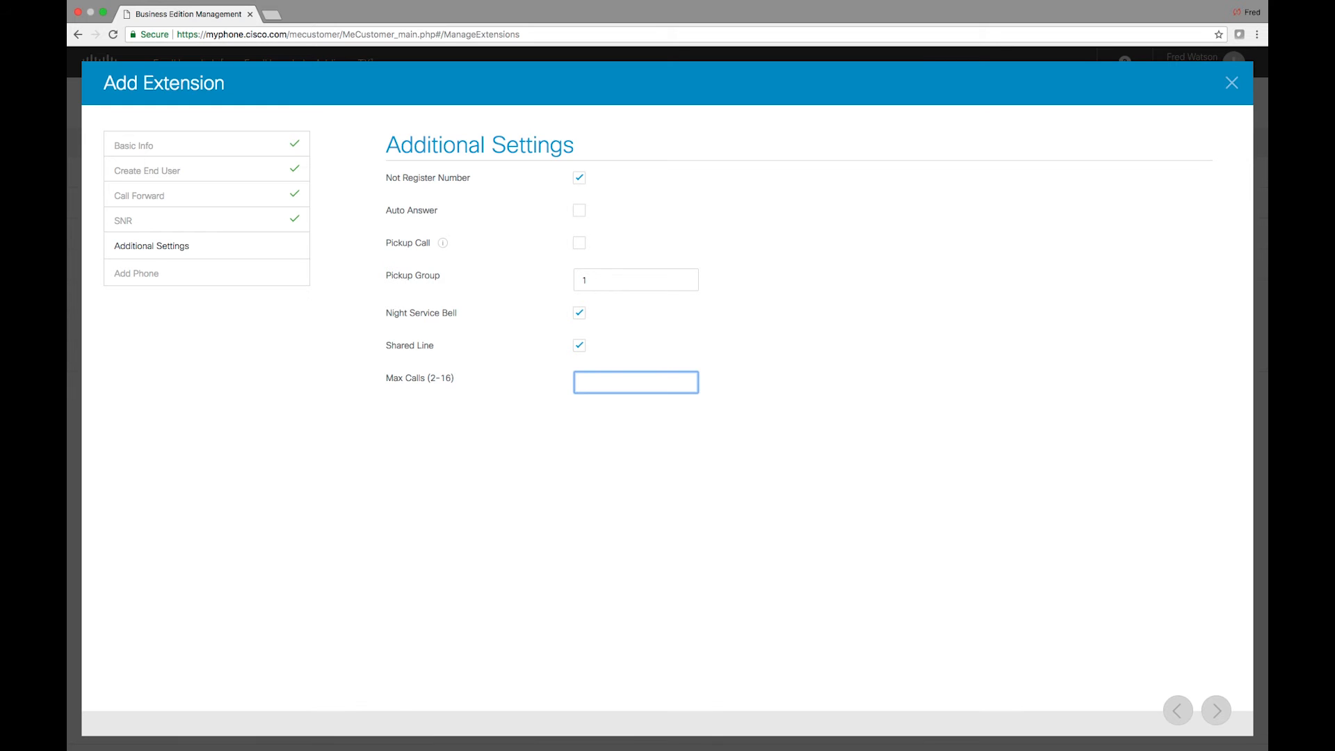
{"action": "type", "text": "2"}
{"action": "key", "text": "BackSpace"}
Turn on Add Phone with phone type 8821 and COR National, and finish the wizard
{"action": "left_click", "coordinate": [1220, 706]}
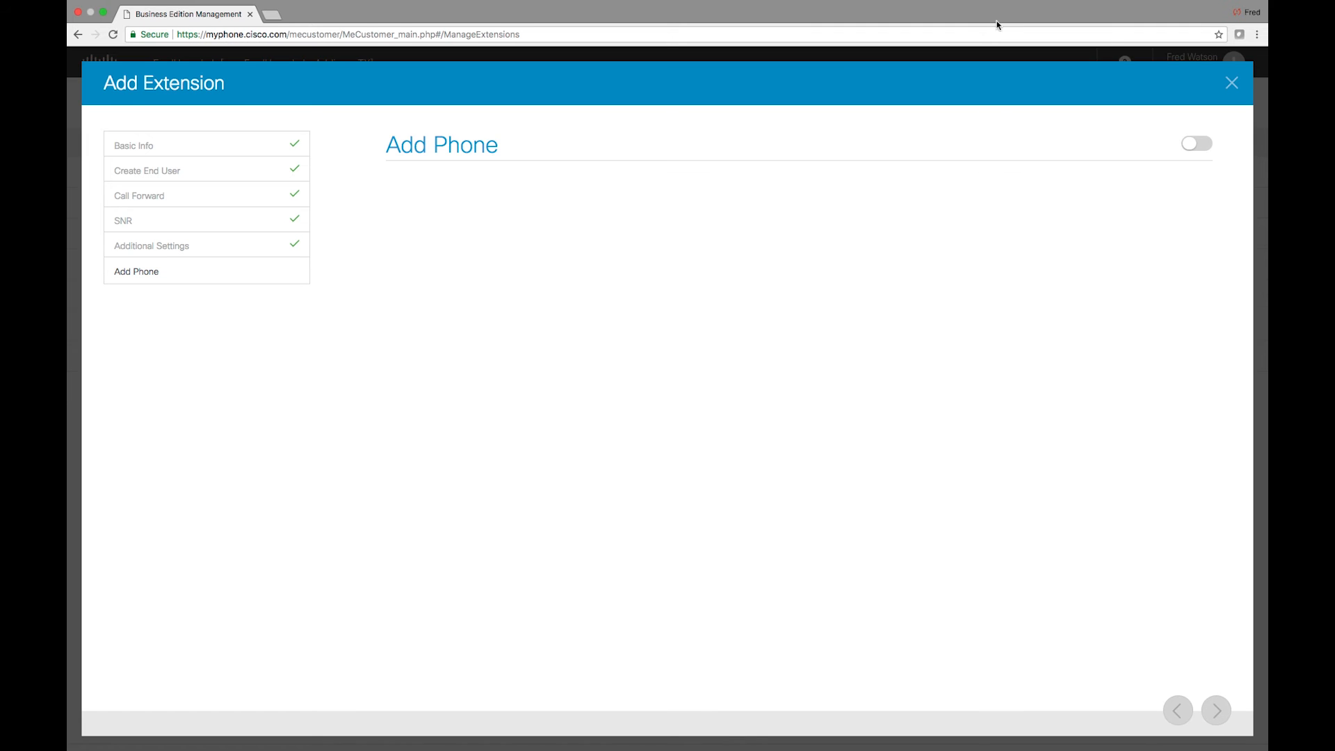
{"action": "left_click", "coordinate": [1196, 146]}
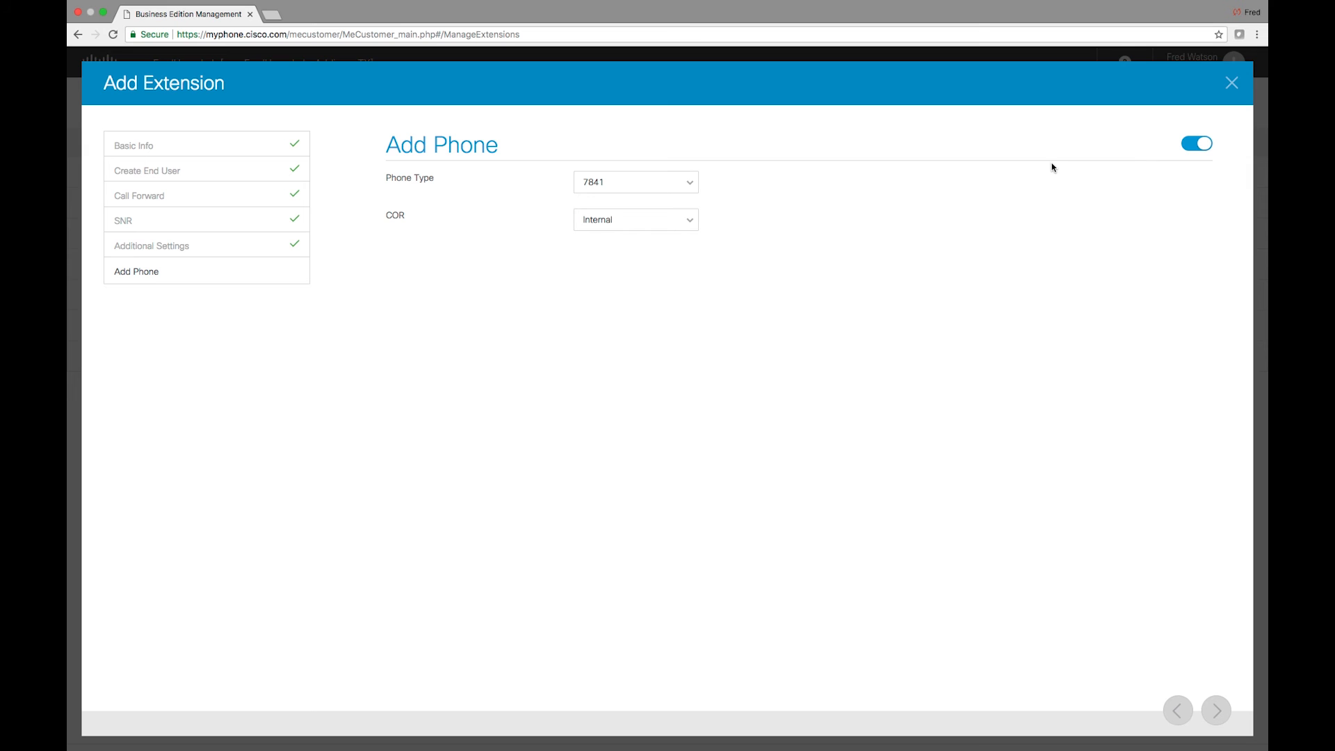
{"action": "left_click", "coordinate": [659, 184]}
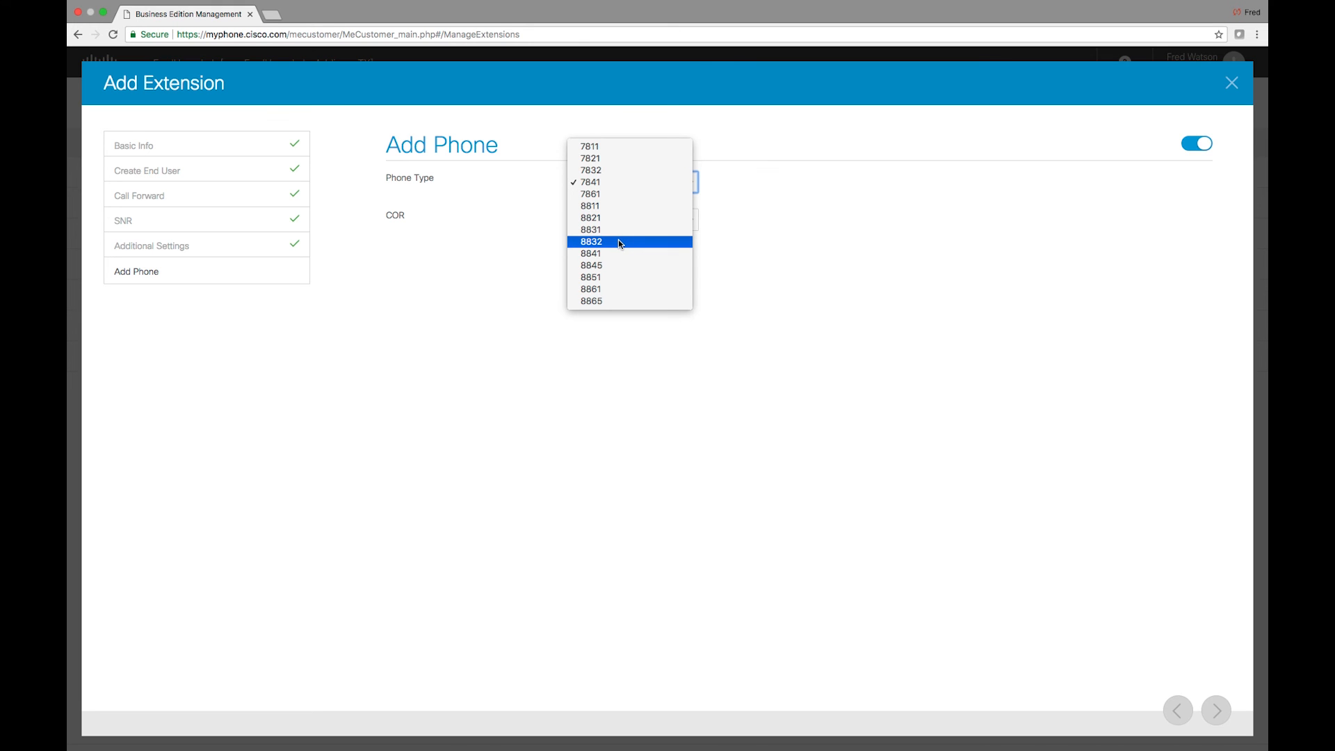
{"action": "left_click", "coordinate": [597, 244]}
{"action": "left_click", "coordinate": [601, 182]}
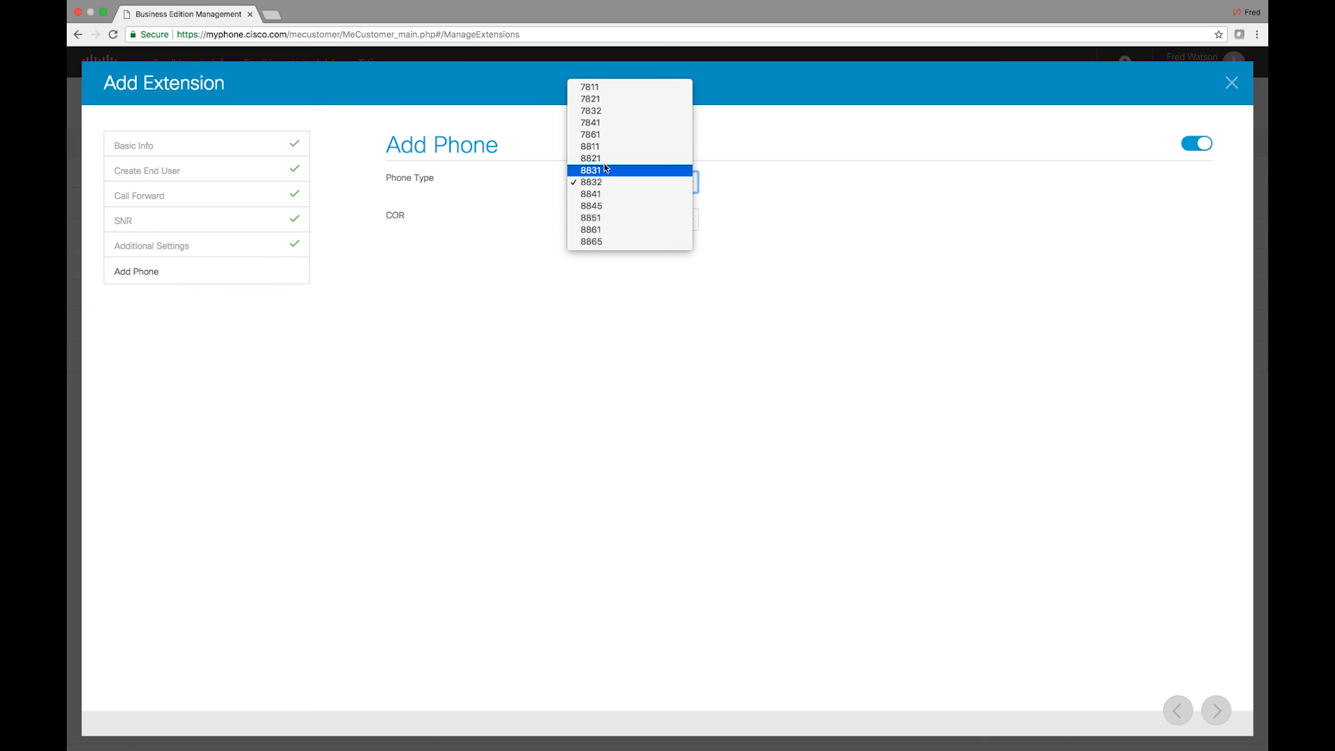
{"action": "left_click", "coordinate": [600, 159]}
{"action": "left_click", "coordinate": [619, 217]}
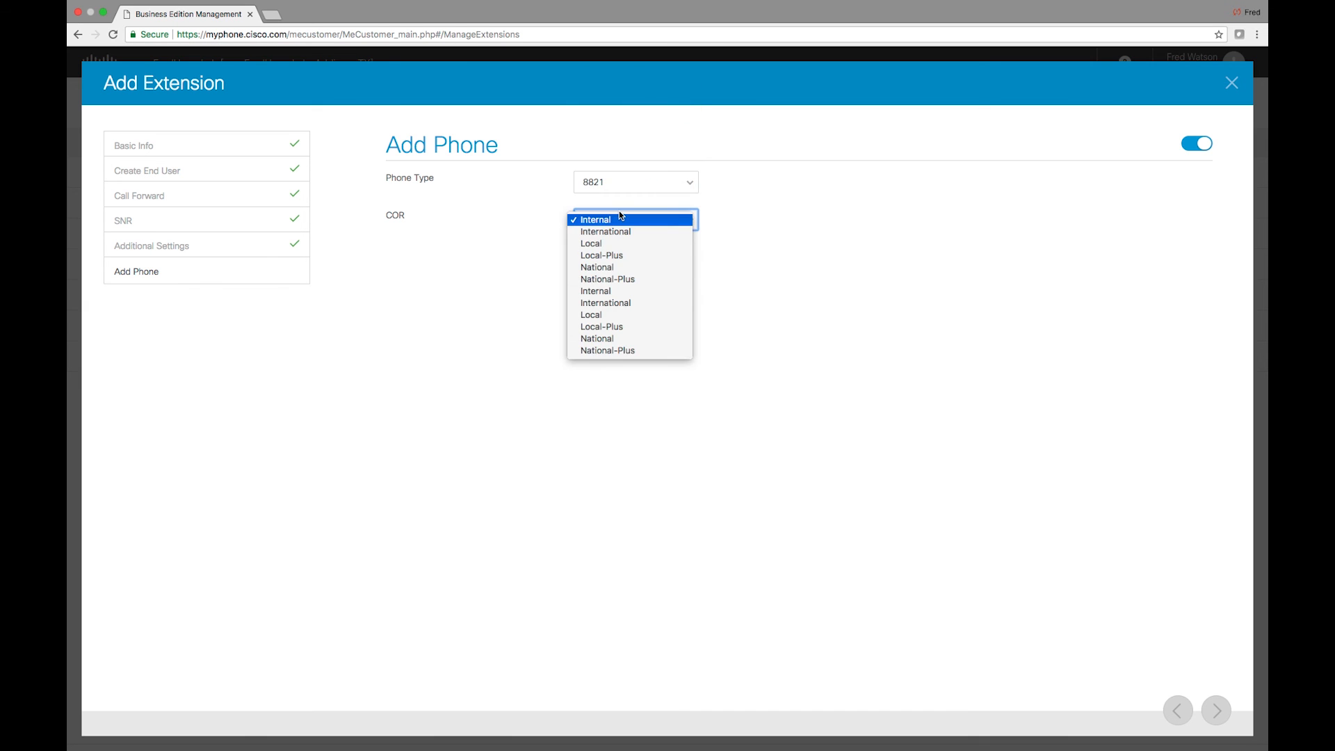
{"action": "left_click", "coordinate": [638, 339]}
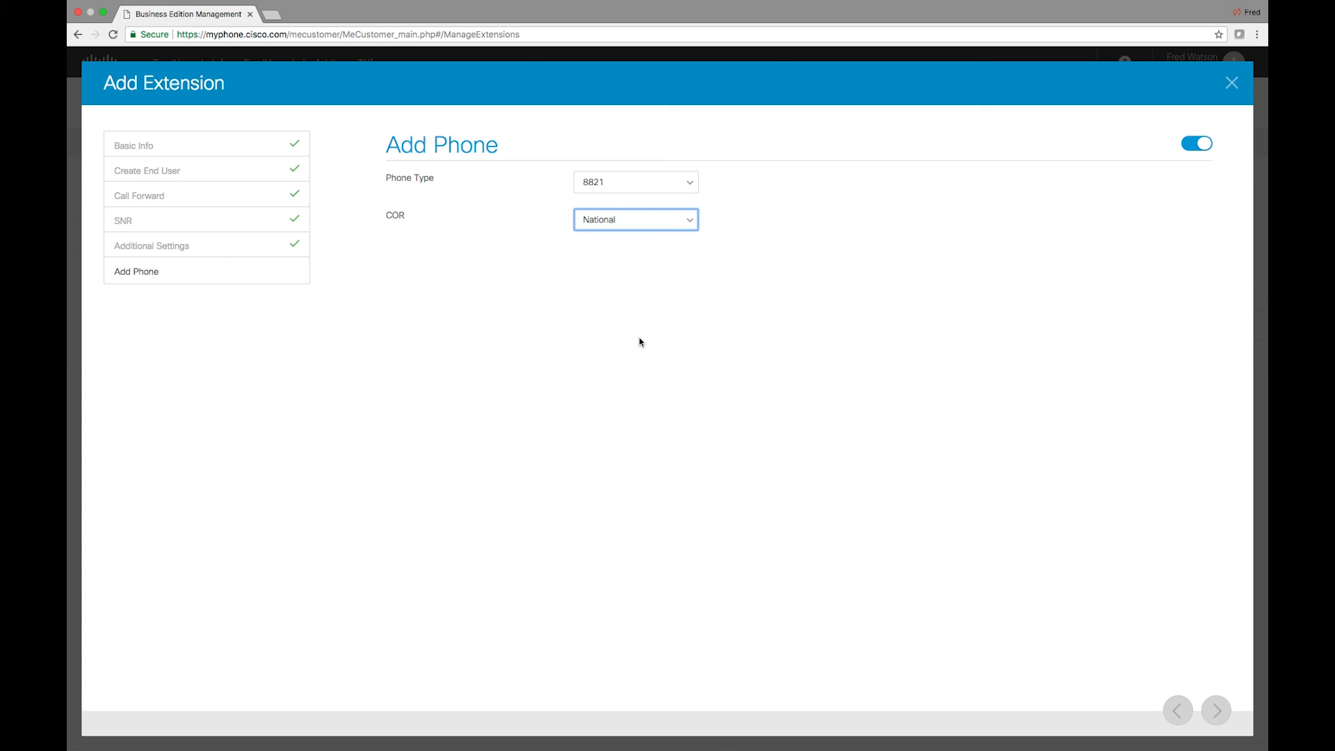
{"action": "left_click", "coordinate": [1213, 710]}
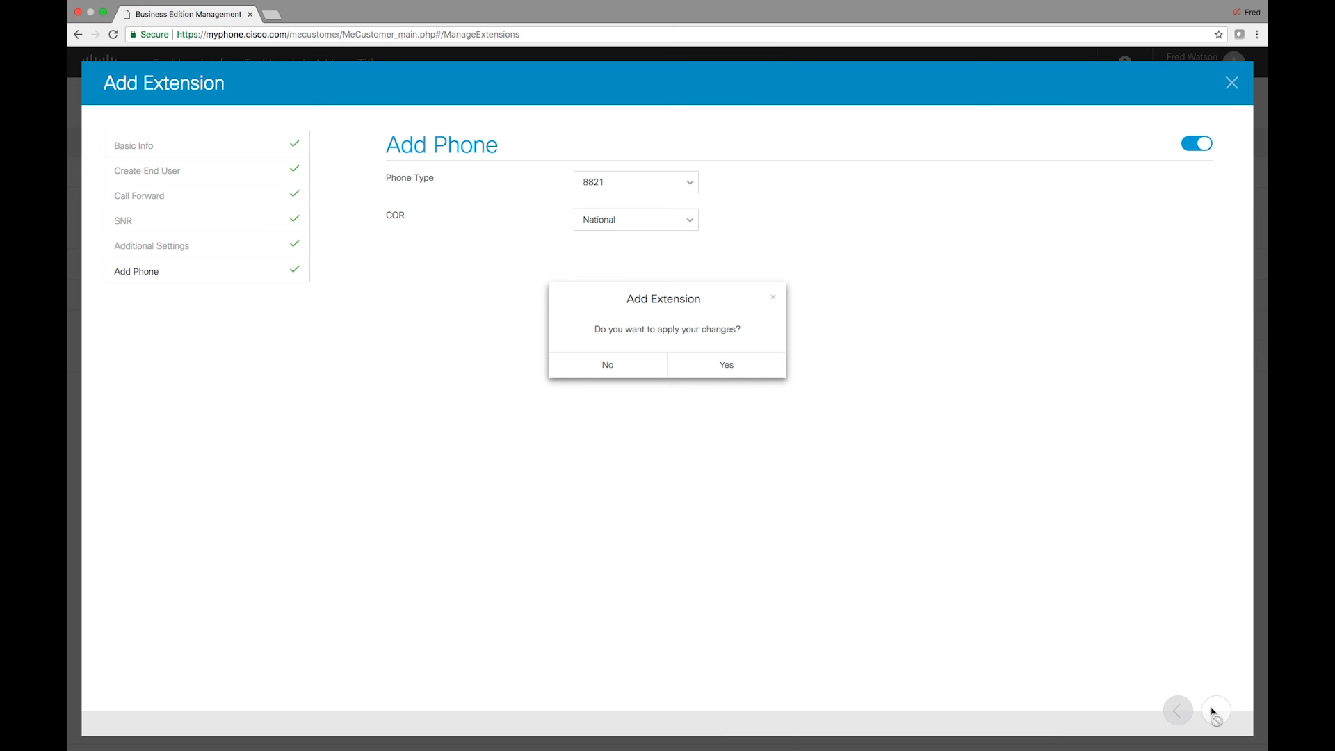
Confirm Yes to apply the new extension's changes
{"action": "left_click", "coordinate": [731, 374]}
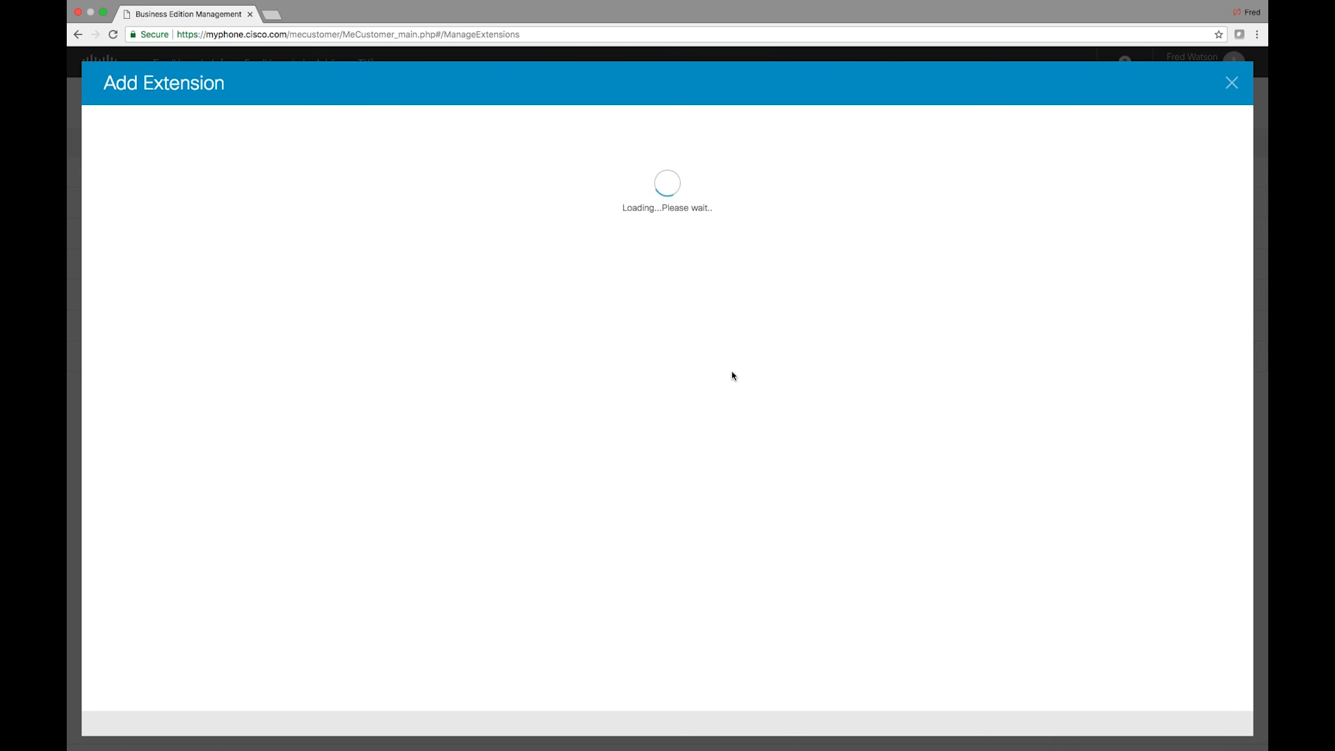